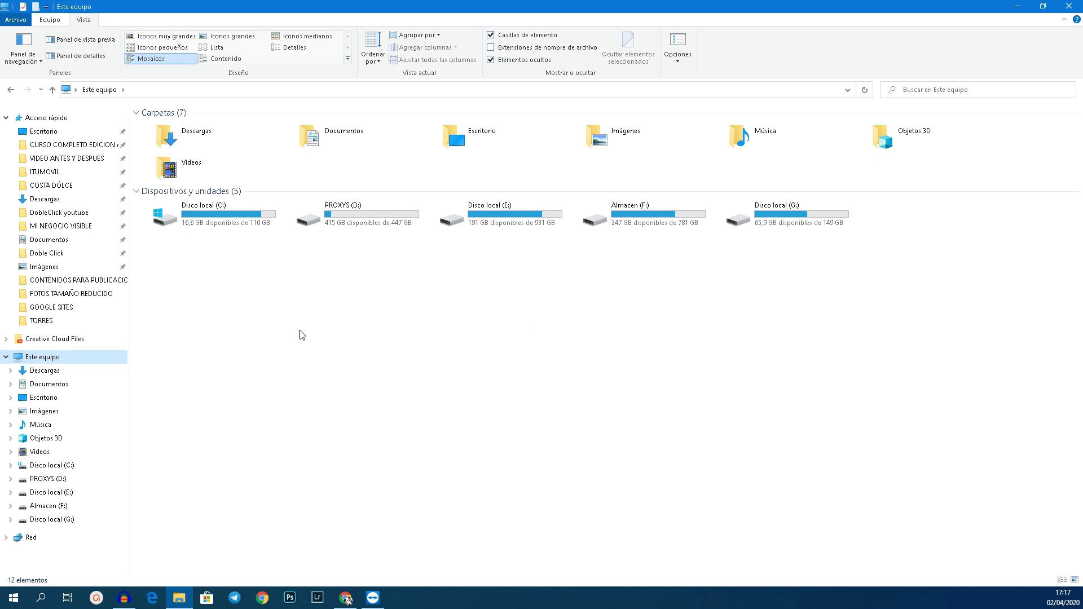
Open the Profe user folder inside Usuarios on drive C: and display its contents as large icons
double_click(237, 221)
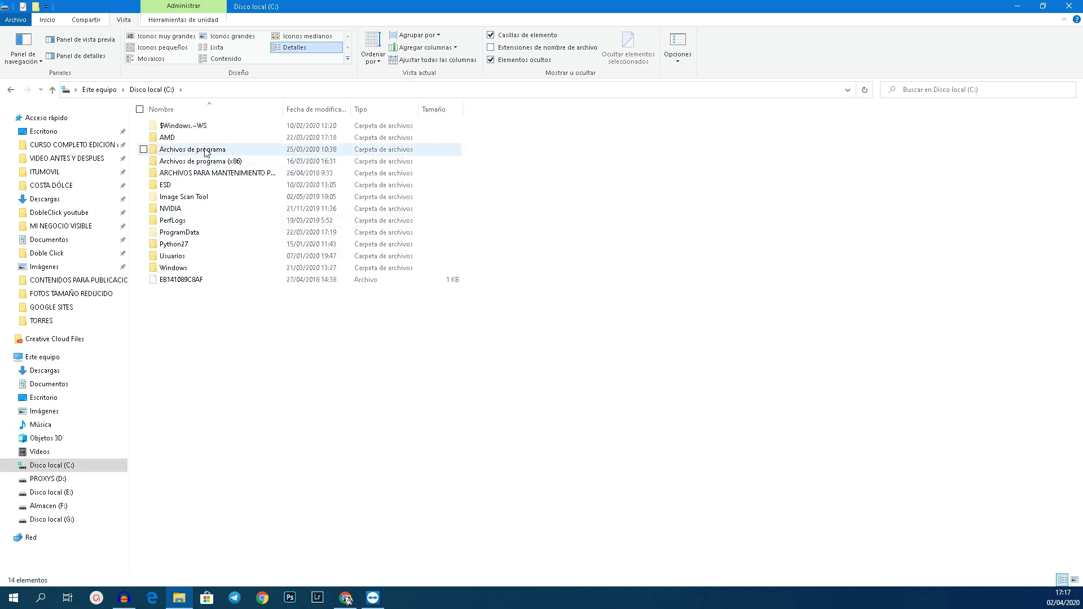
double_click(182, 254)
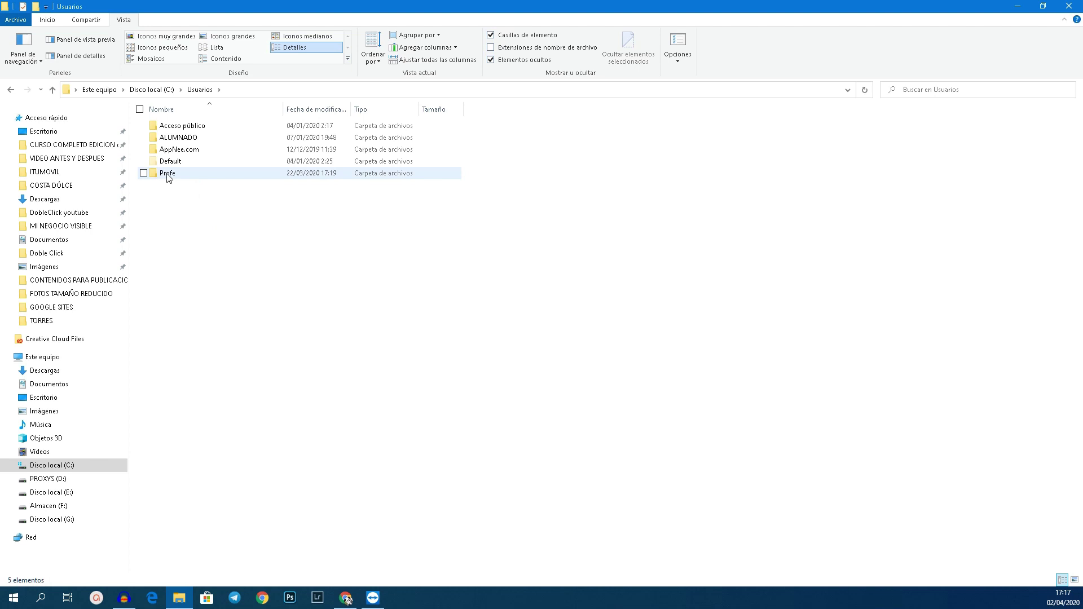
double_click(199, 177)
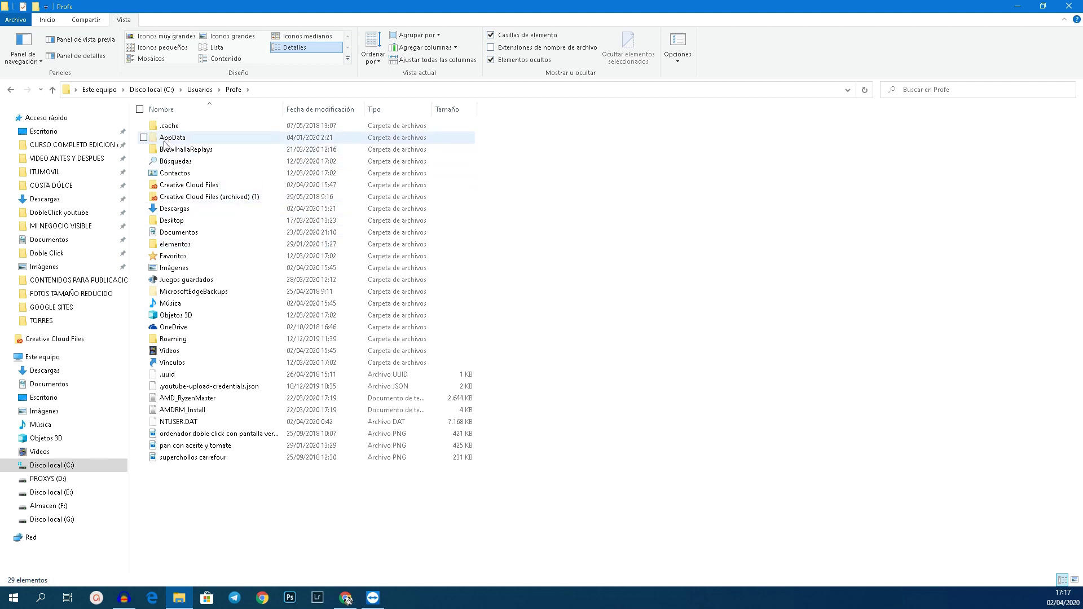
scroll(222, 189, "up", 3, "ctrl")
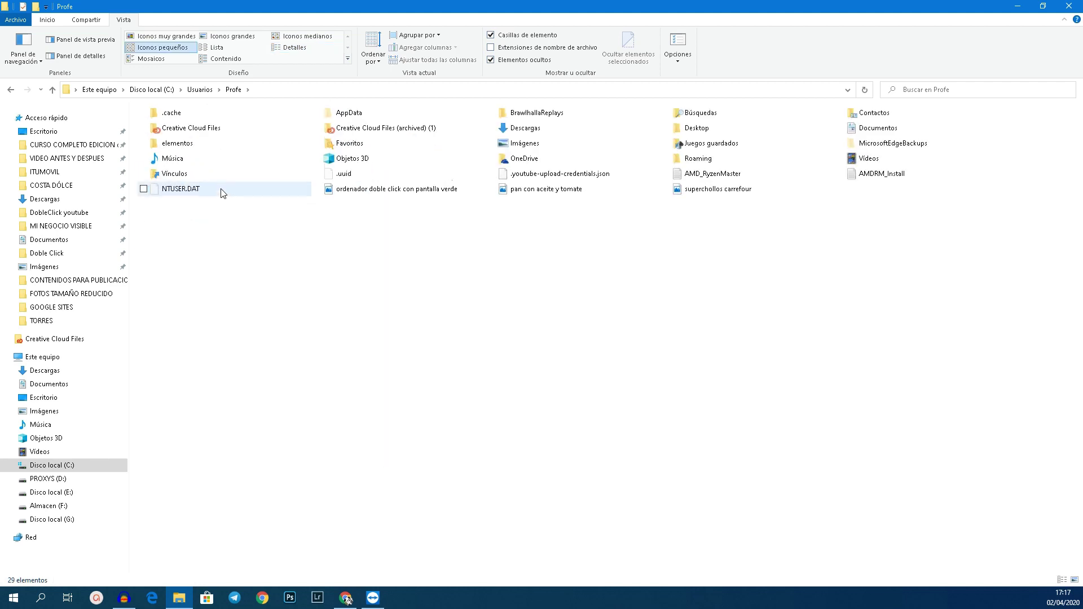
scroll(366, 262, "up", 4, "ctrl")
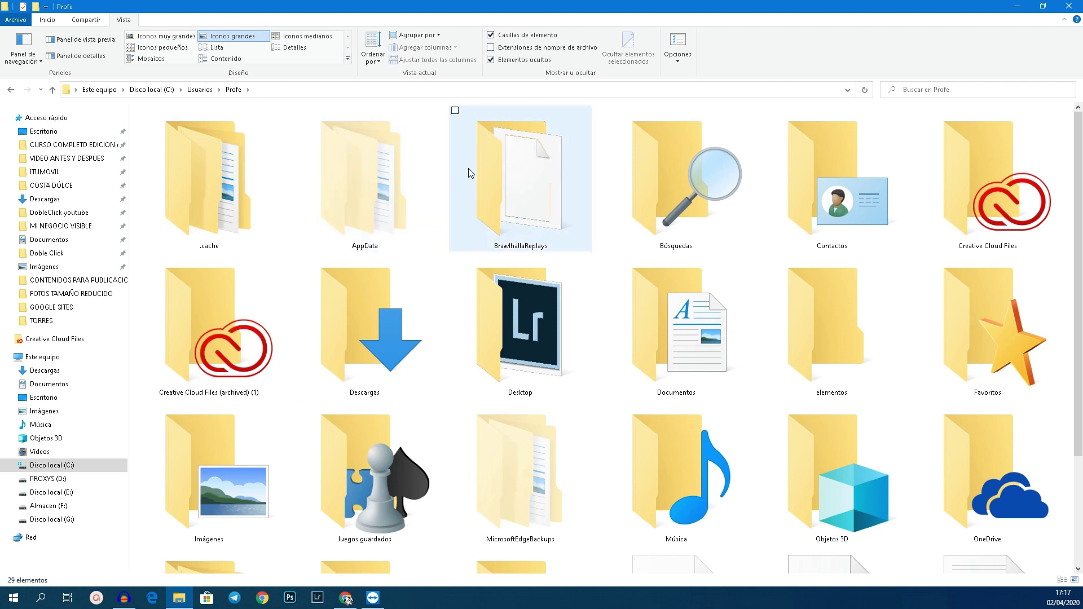
Turn the display of hidden items off and back on in the Profe folder
left_click(47, 22)
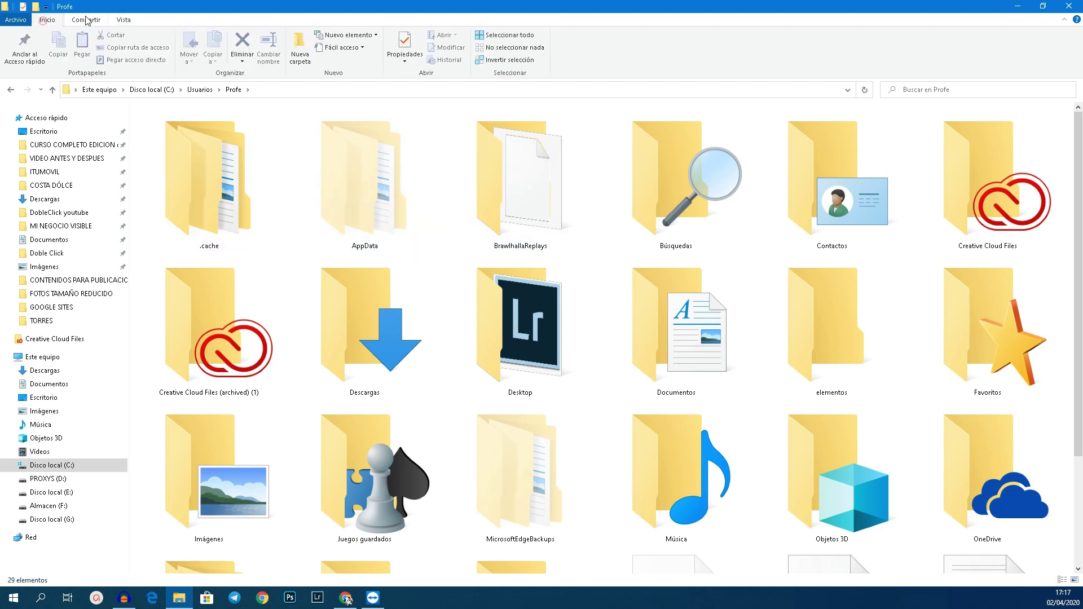
left_click(123, 21)
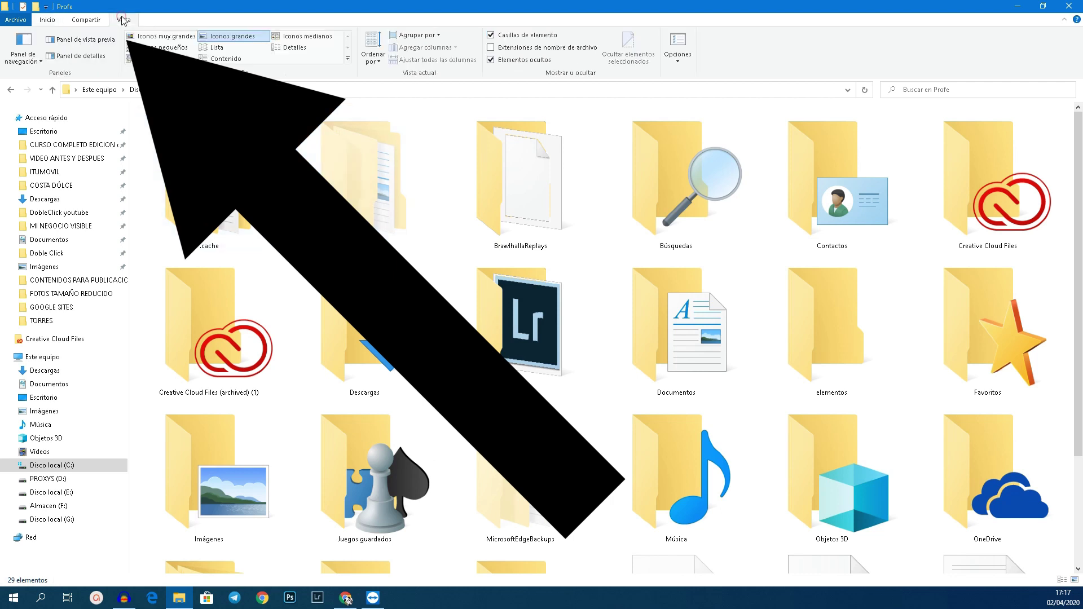
left_click(491, 59)
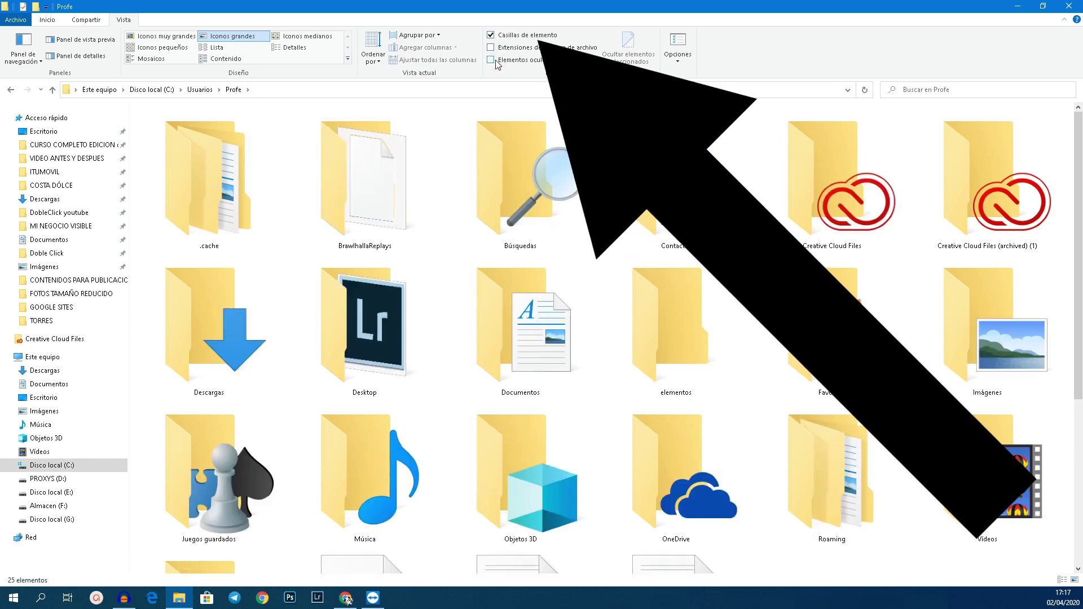
left_click(492, 60)
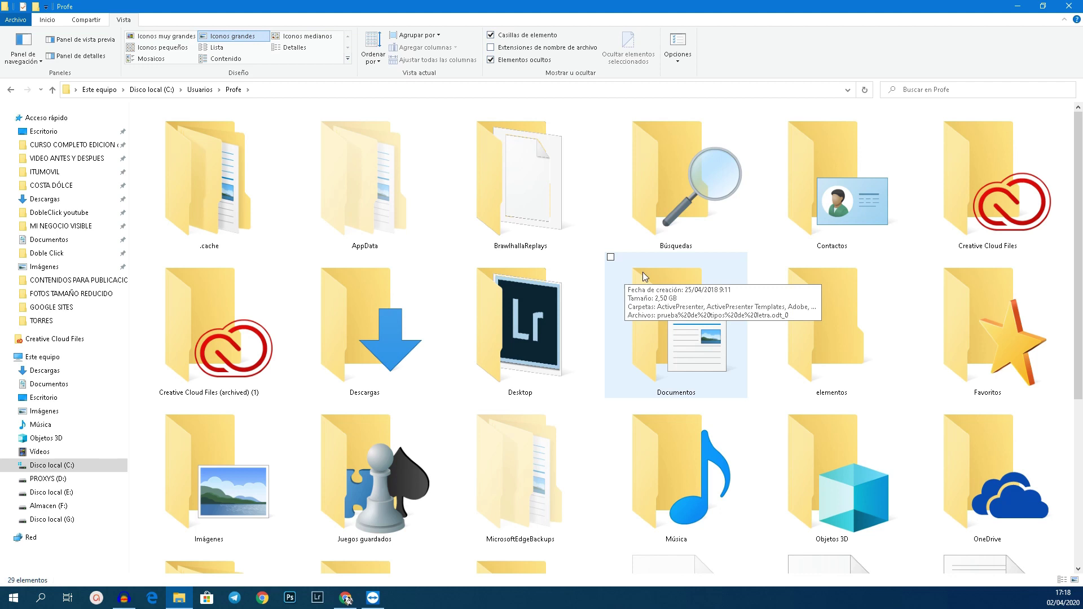
Go into AppData\Local and check the Google folder's size in its properties
double_click(405, 210)
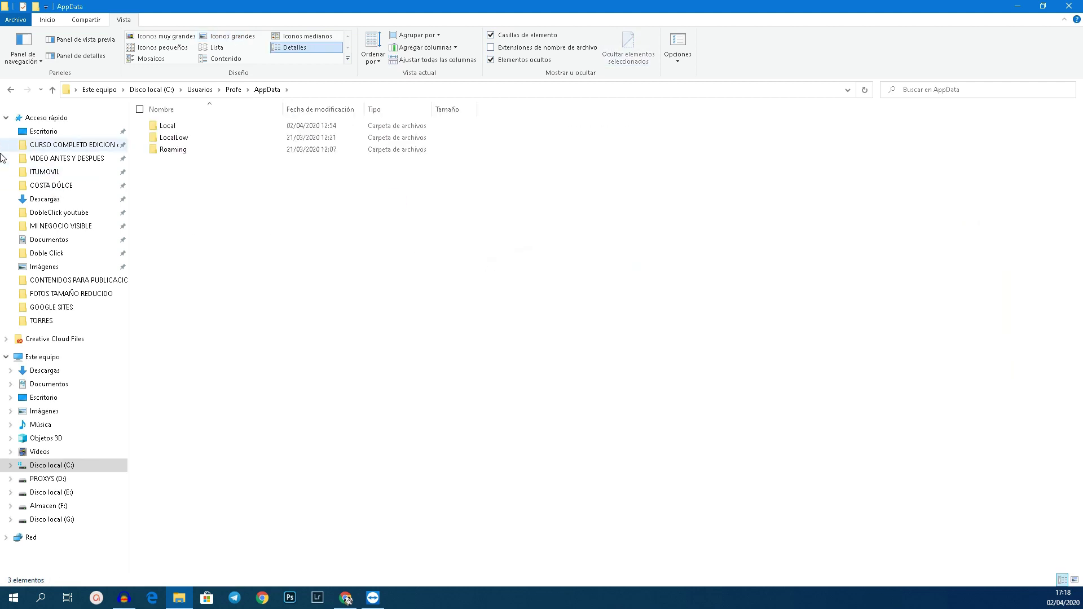
double_click(169, 132)
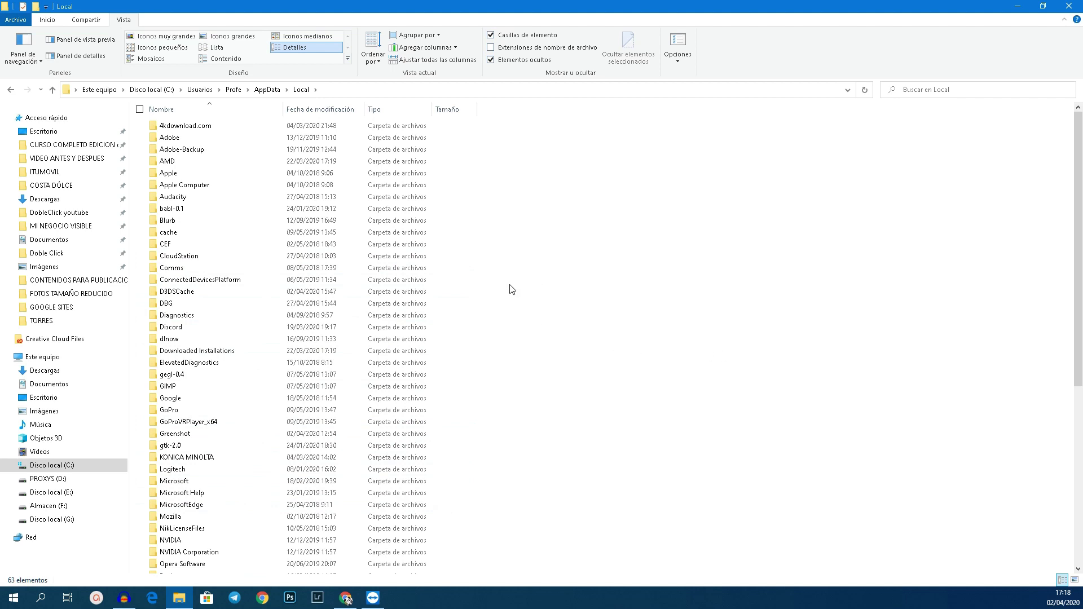
right_click(175, 402)
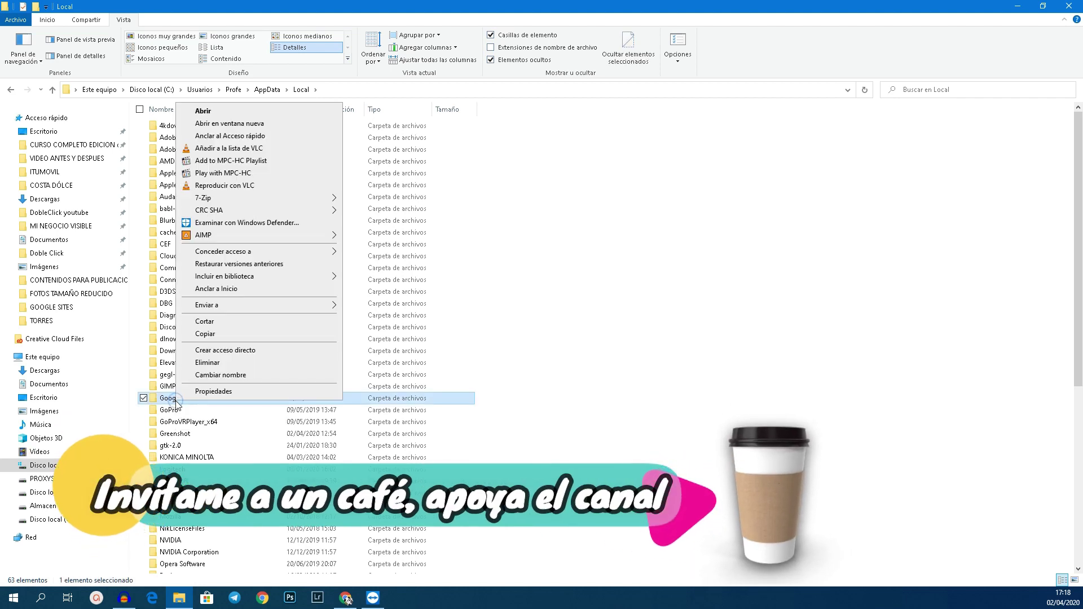
left_click(213, 391)
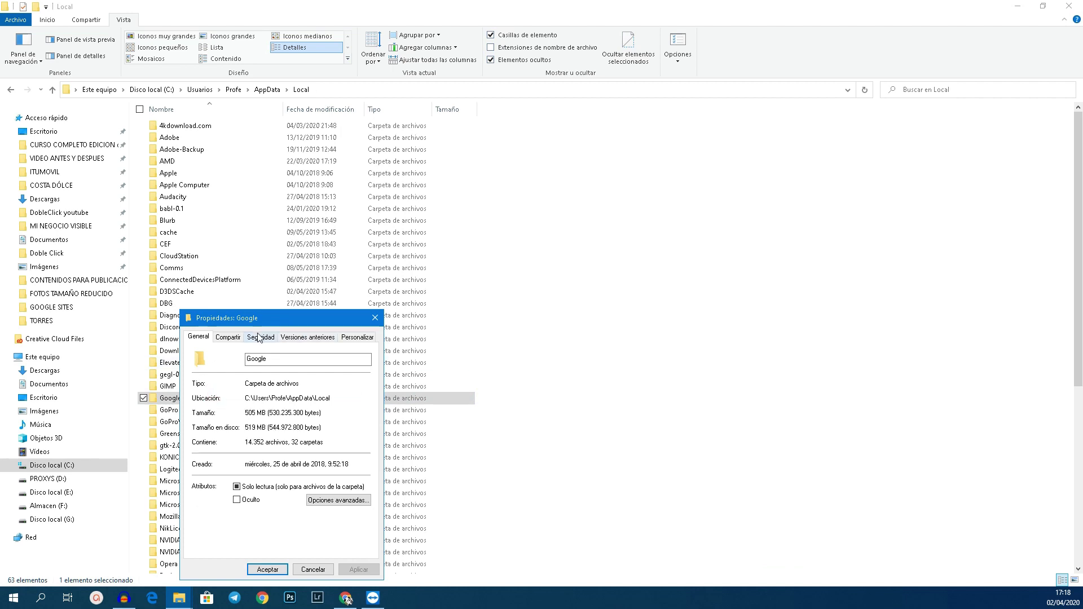
left_click_drag(315, 318, 550, 223)
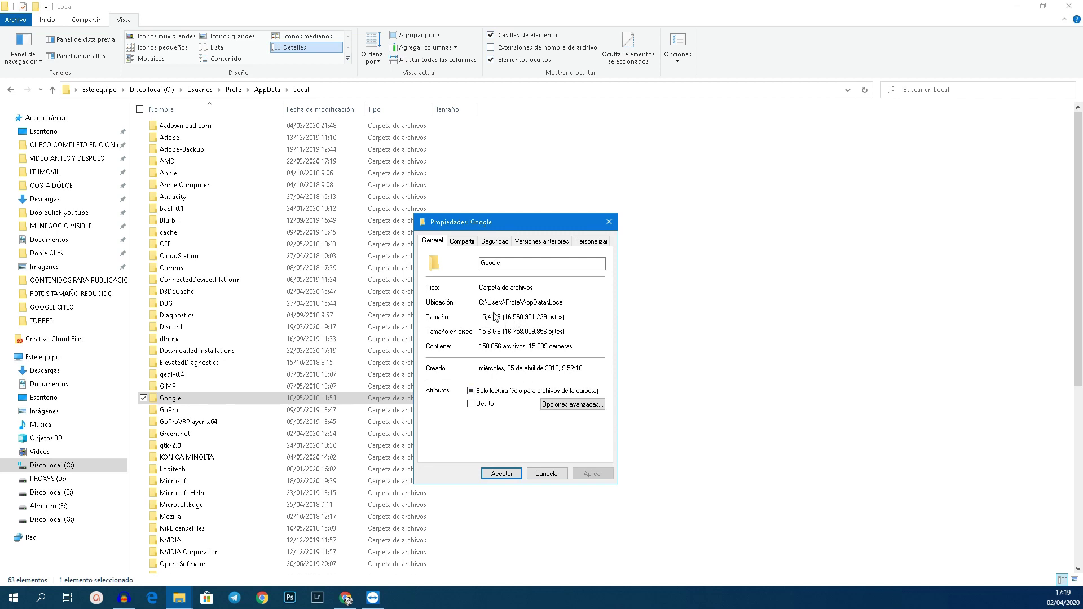
left_click(502, 474)
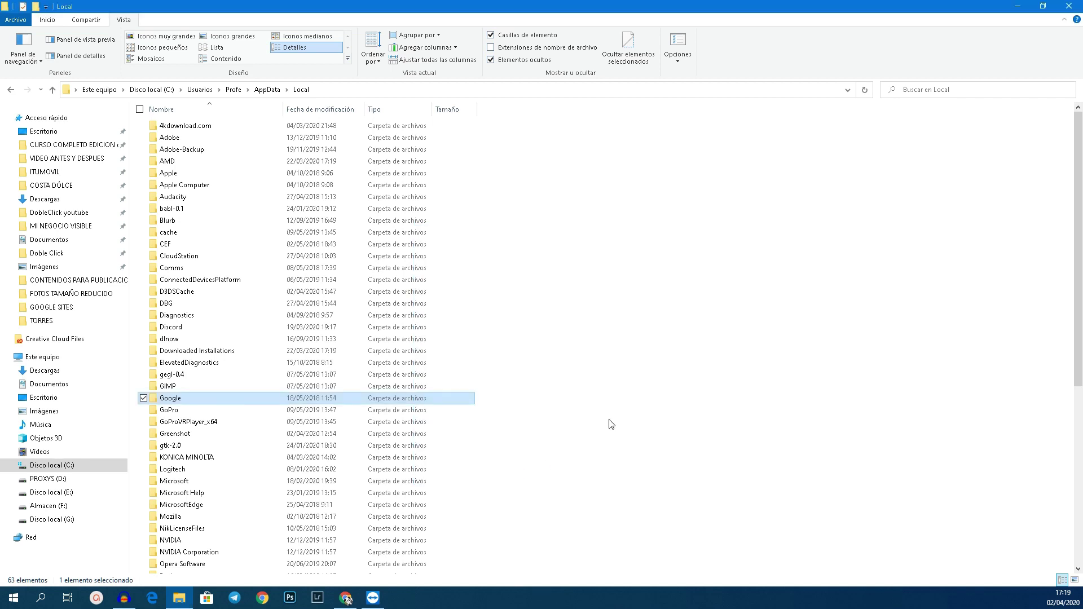
Open the Google folder and check the combined size of all its subfolders
double_click(172, 398)
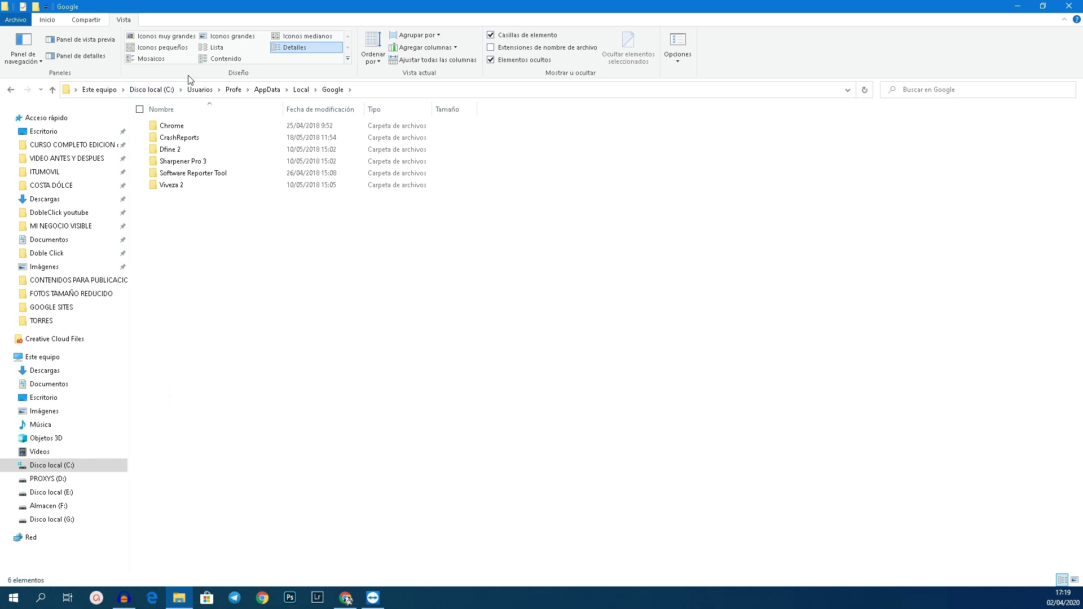
left_click_drag(222, 234, 153, 117)
right_click(171, 134)
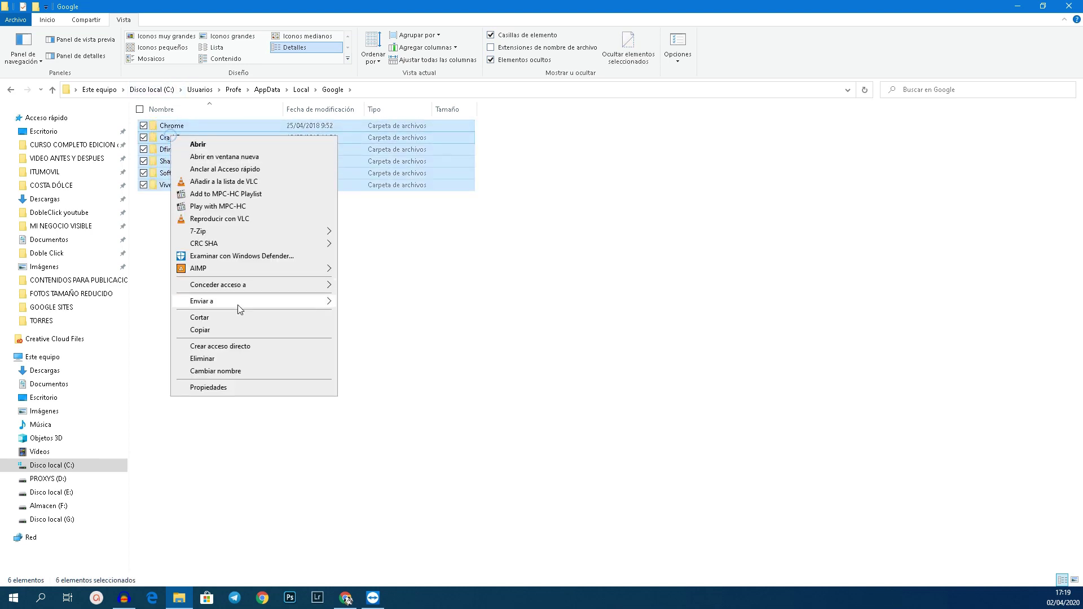
left_click(253, 387)
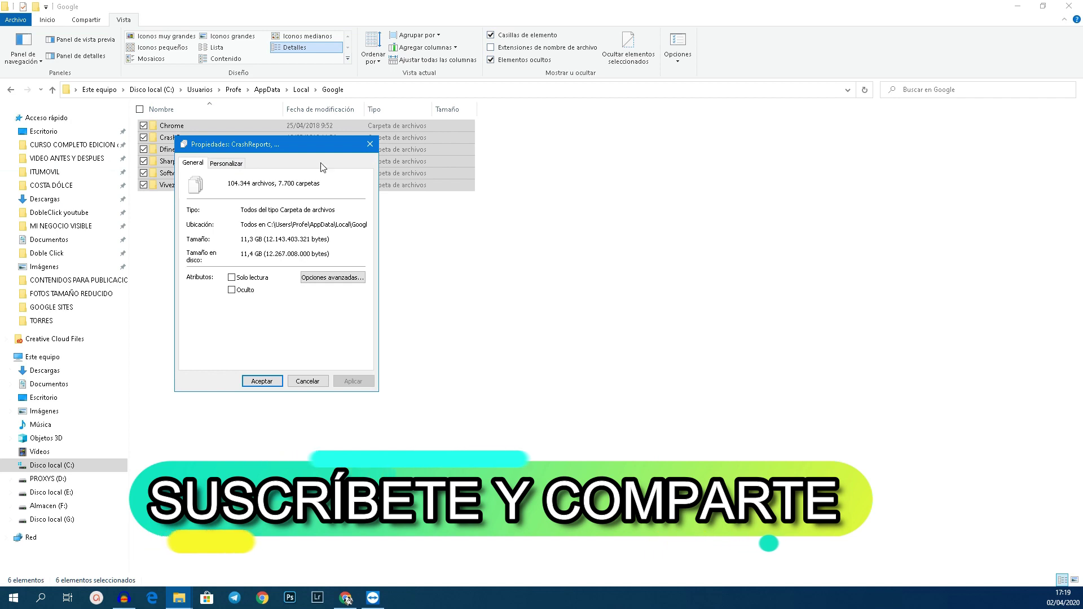
left_click(370, 148)
left_click(358, 276)
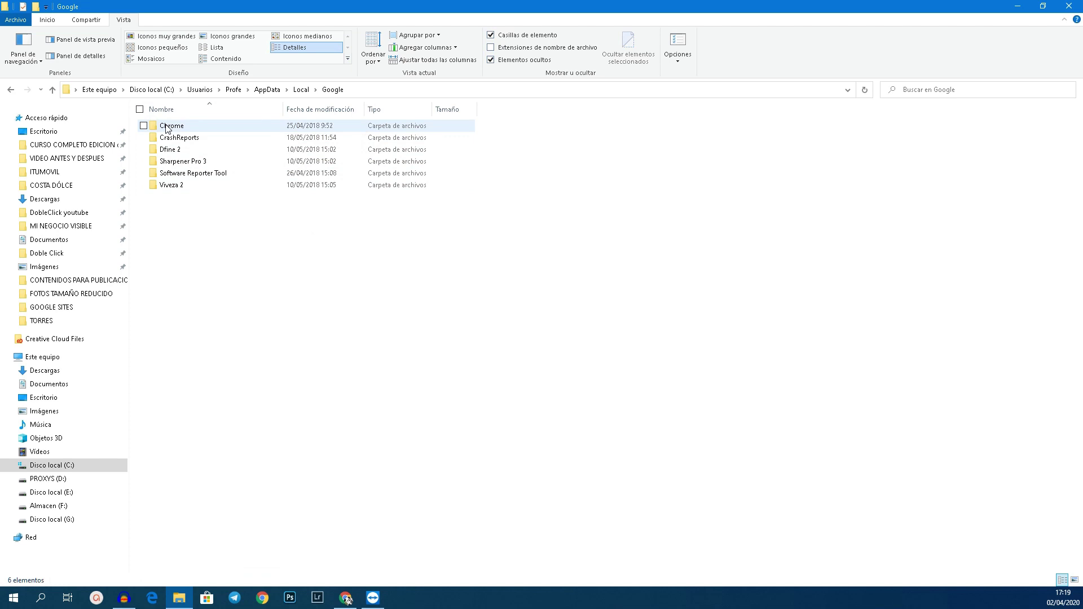
Check the size of the Chrome folder alone in its properties
right_click(167, 129)
left_click(267, 416)
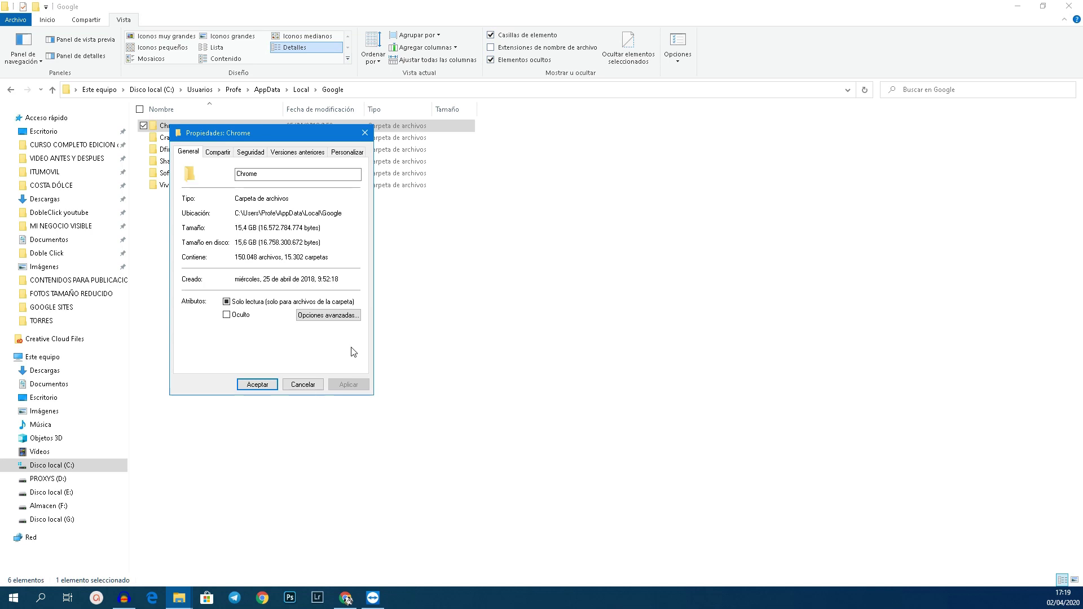
left_click(365, 133)
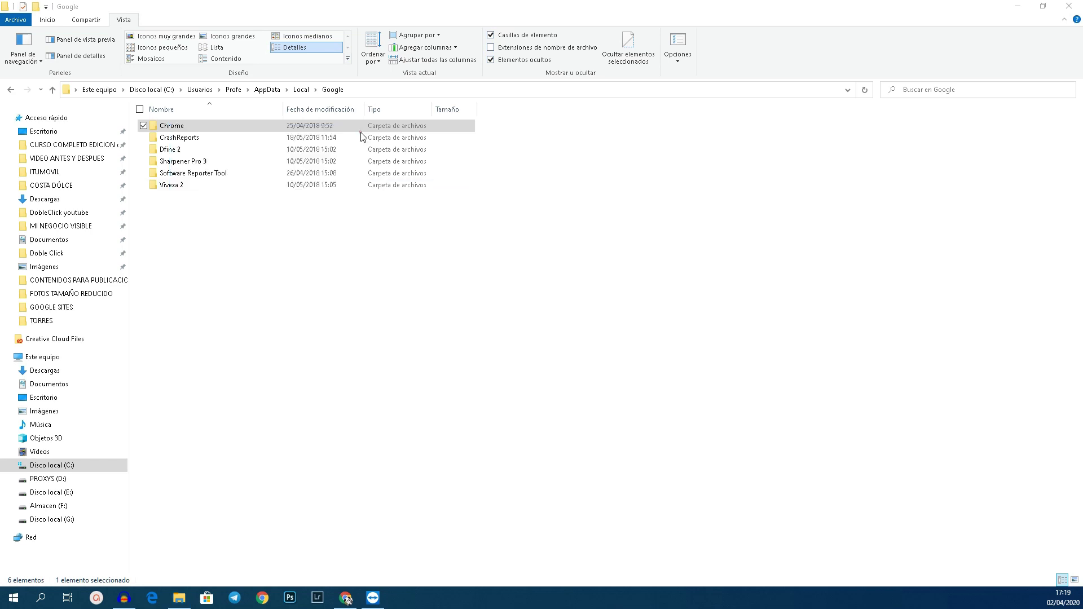
Examine the profile folders and files inside Chrome's User Data folder, and return to the Google folder
double_click(212, 124)
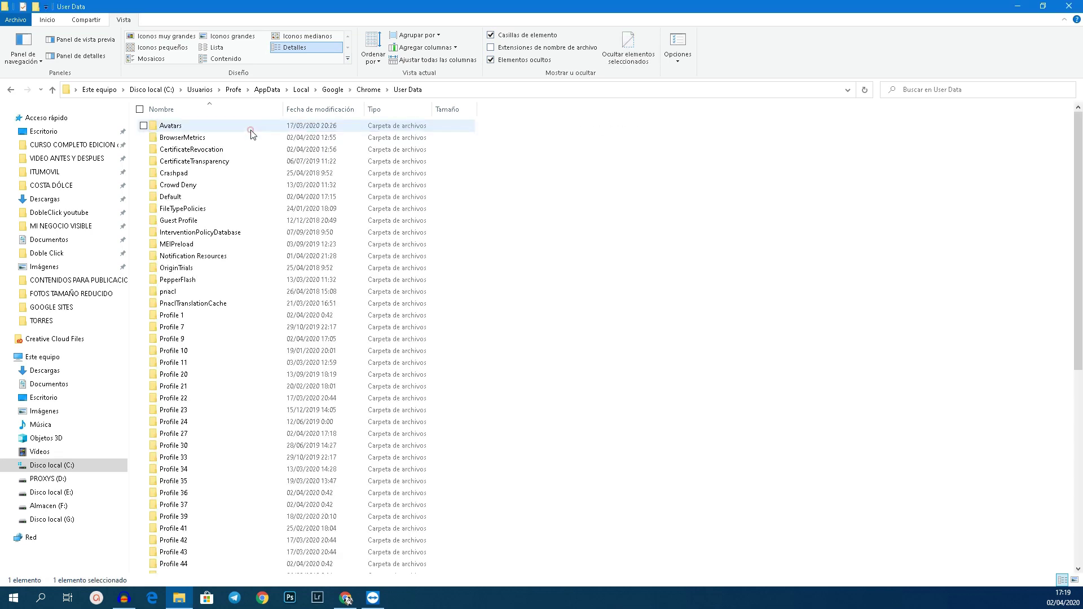
scroll(269, 289, "down", 8)
scroll(272, 291, "down", 4)
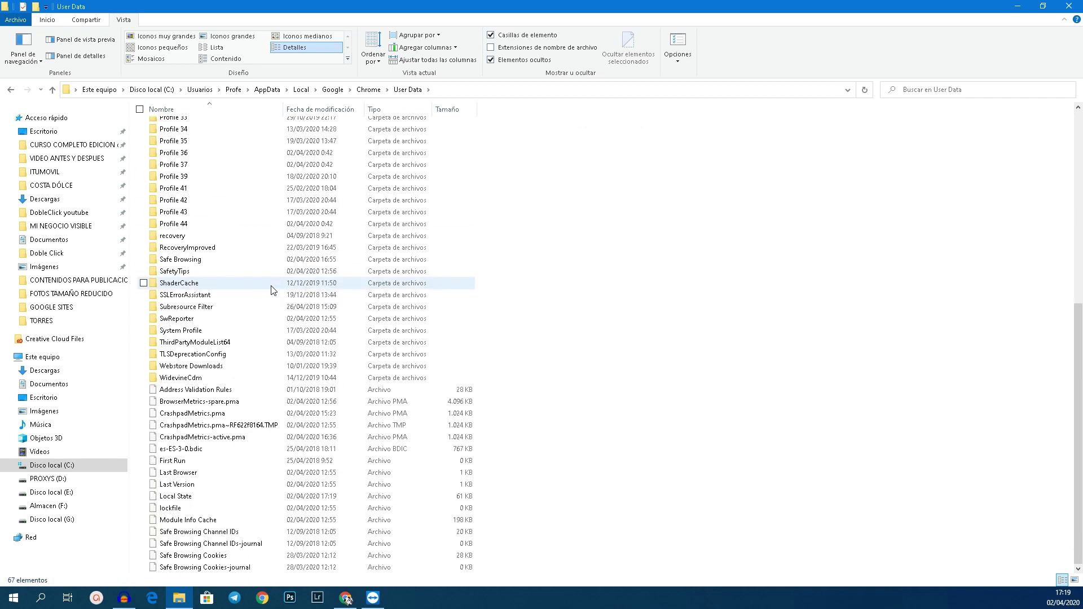
scroll(271, 291, "up", 10)
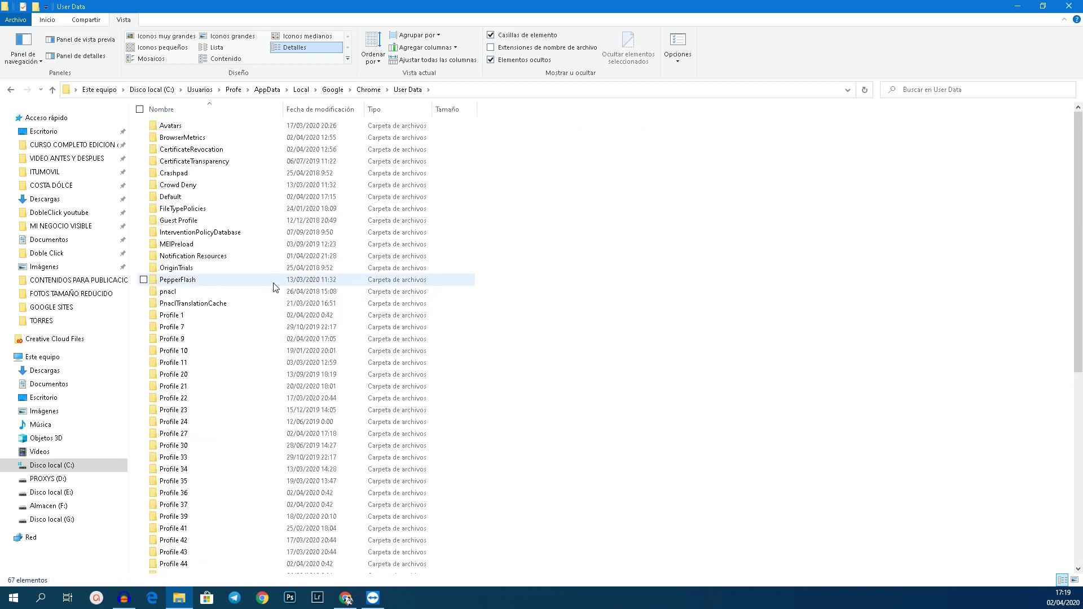
key("alt+Left")
double_click(179, 128)
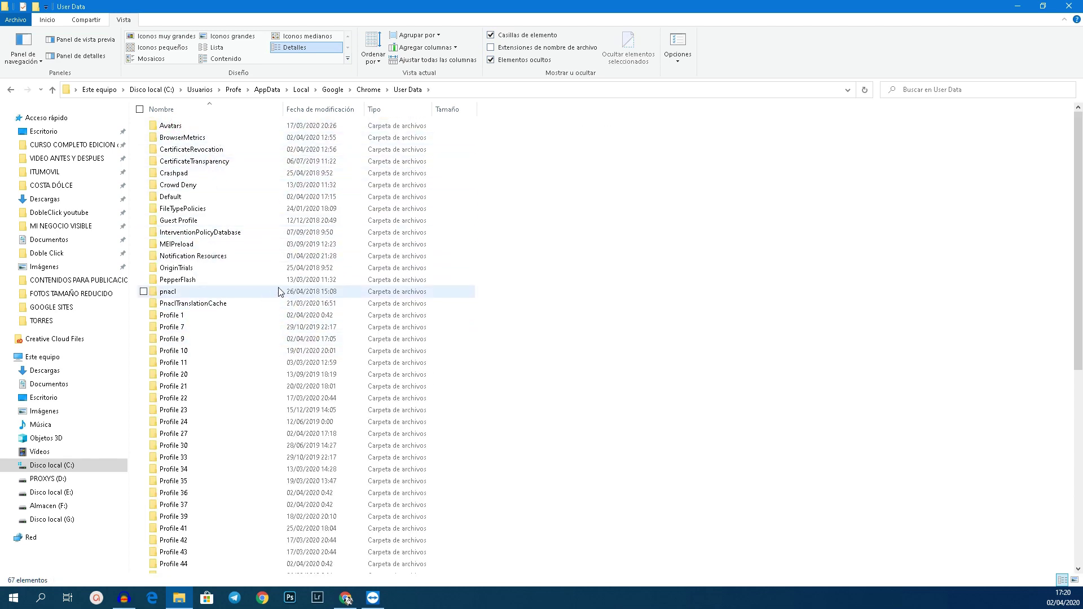
key("alt+Left")
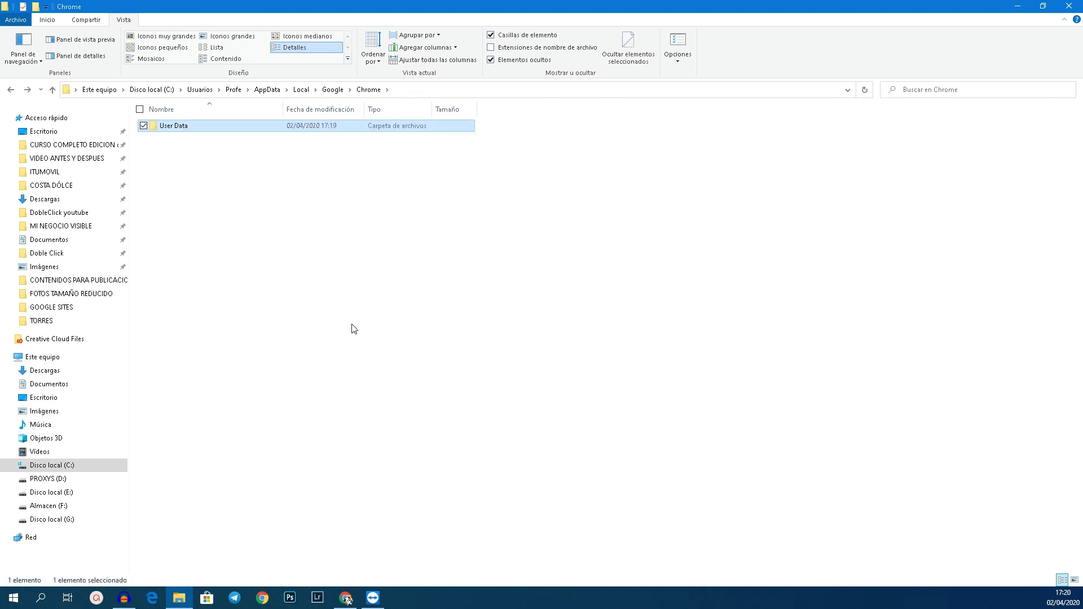
key("alt+Left")
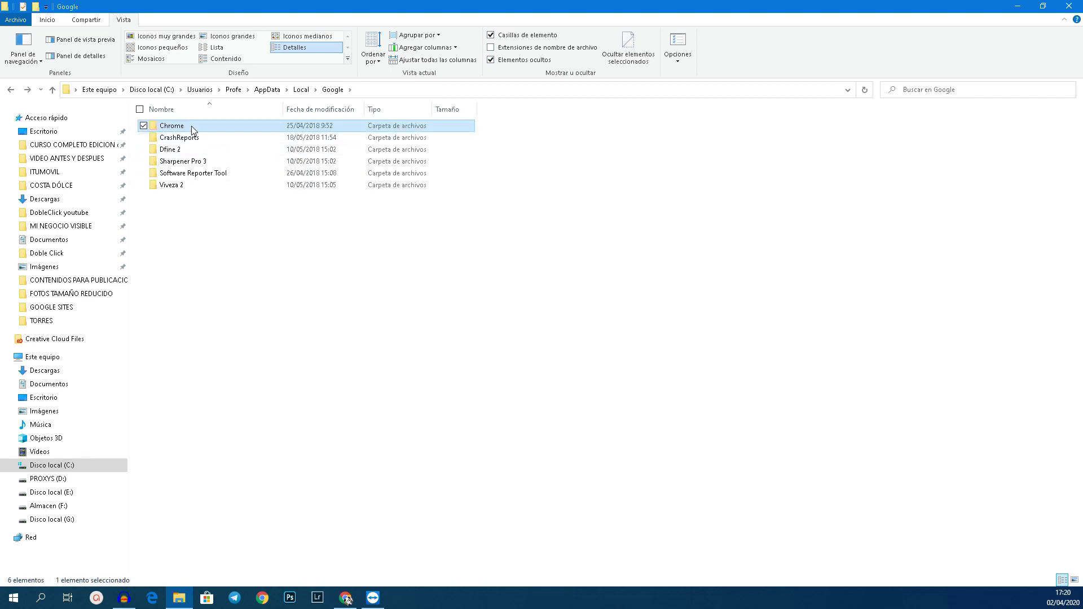
Permanently delete the User Data folder inside the Chrome folder, bypassing the recycle bin
double_click(191, 127)
left_click(174, 125)
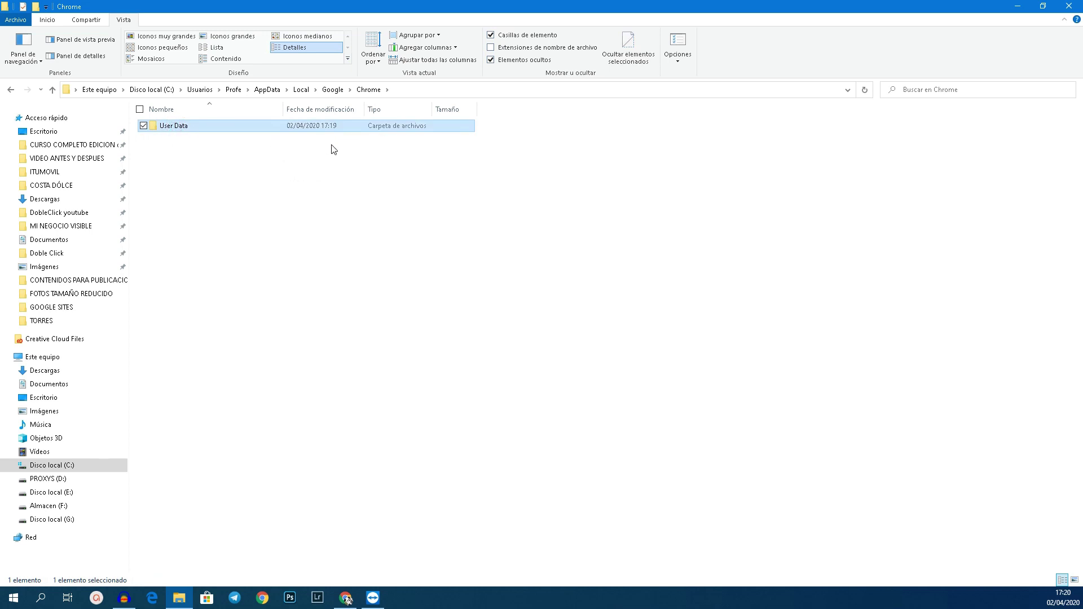
key("shift+Delete")
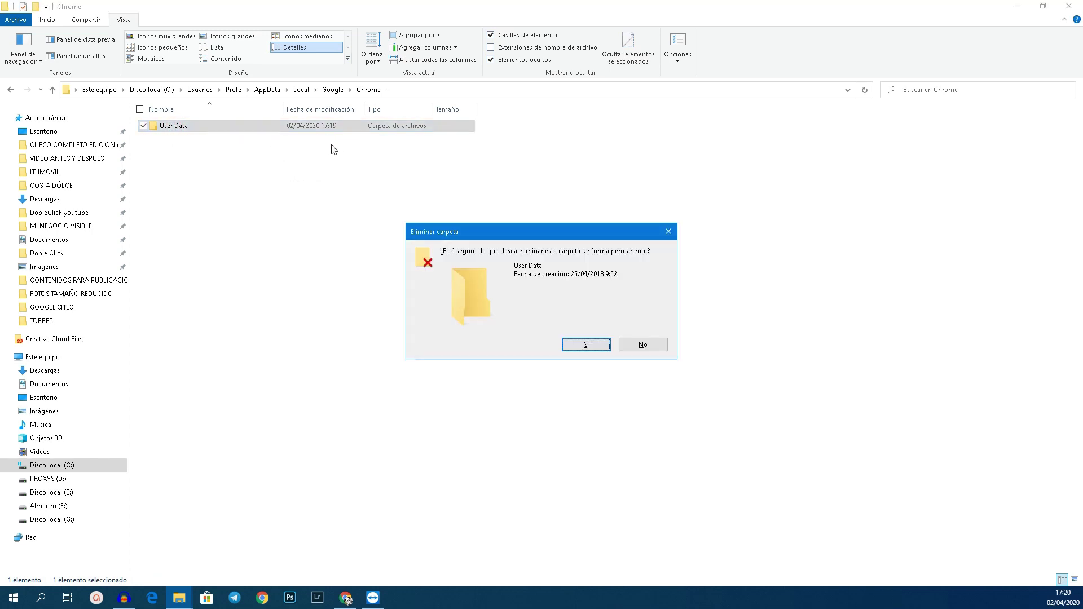
key("Return")
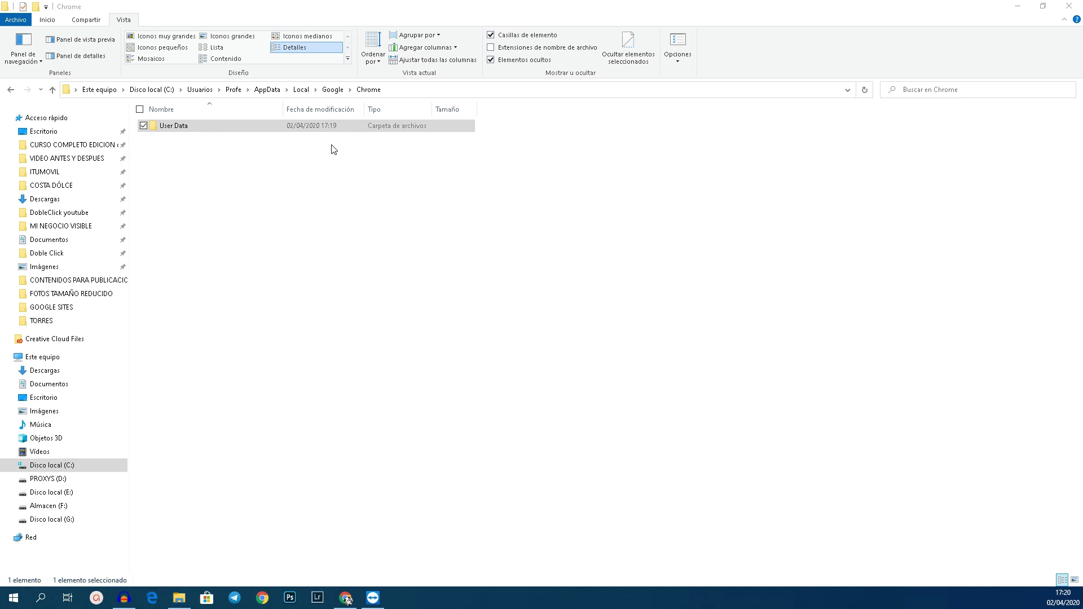